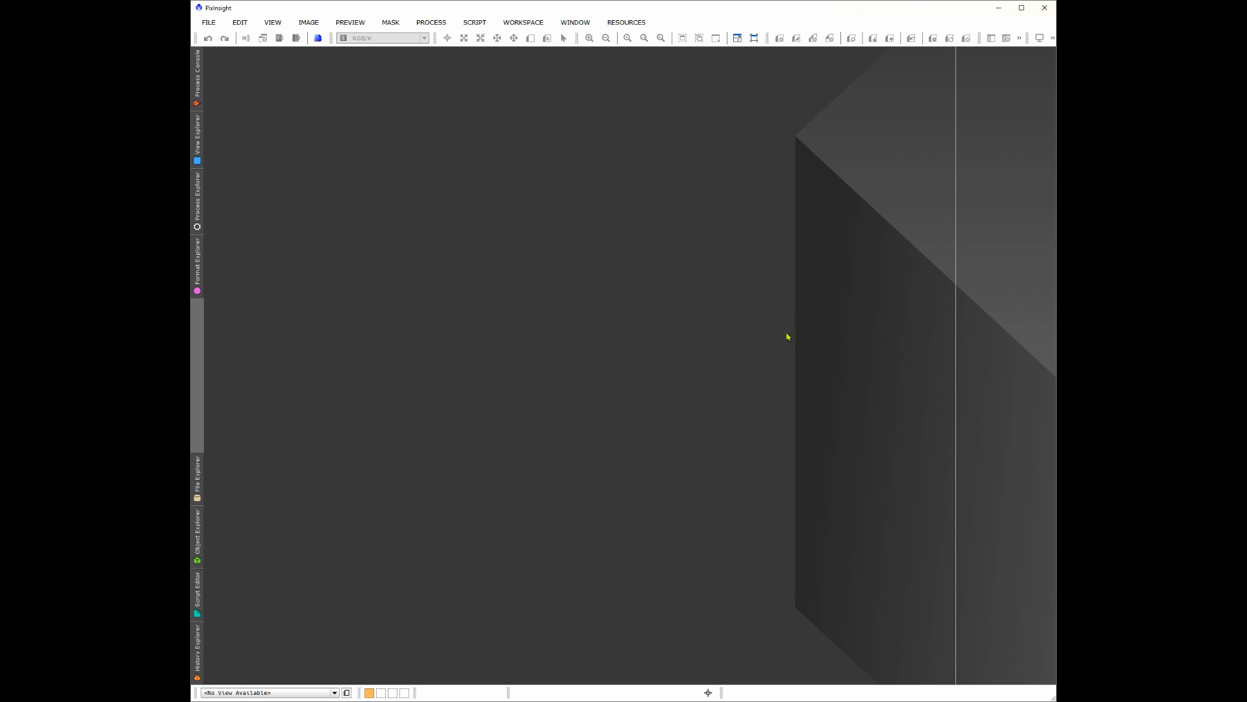
- Find Starnet2 through the Process Explorer search, open its process window, and close it again
{"action": "key", "text": "ctrl+alt"}
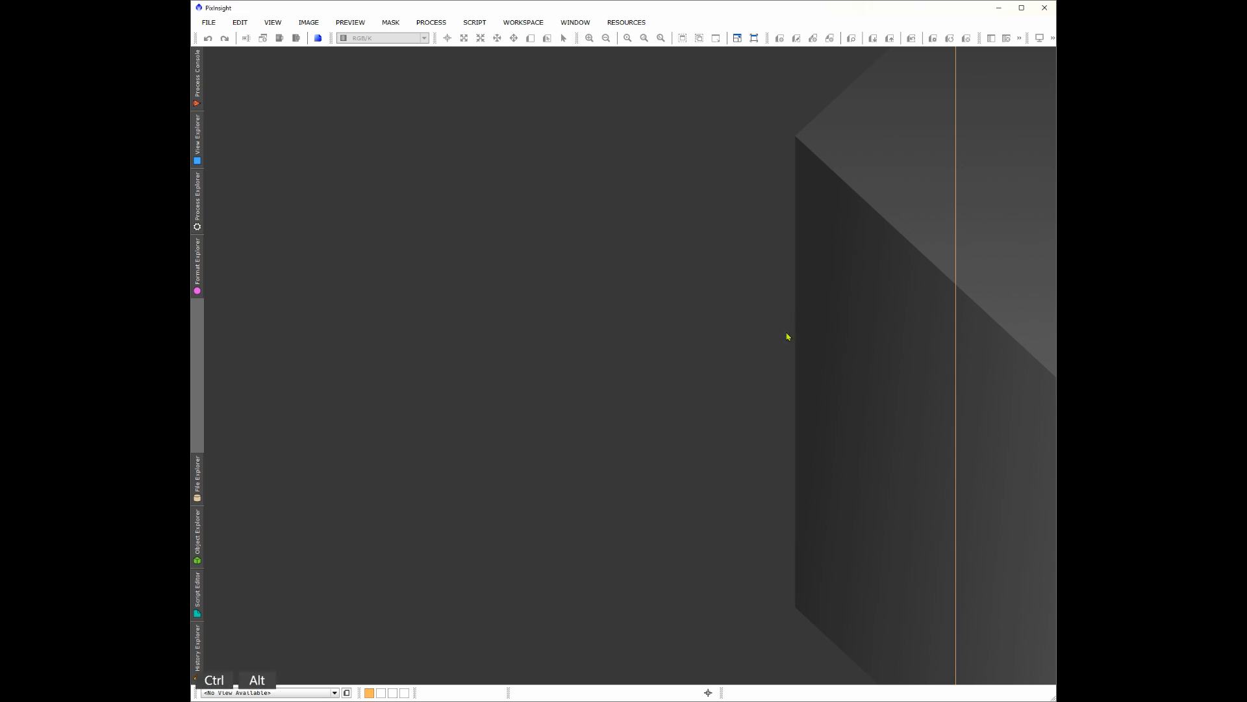
{"action": "key", "text": "ctrl+alt+p"}
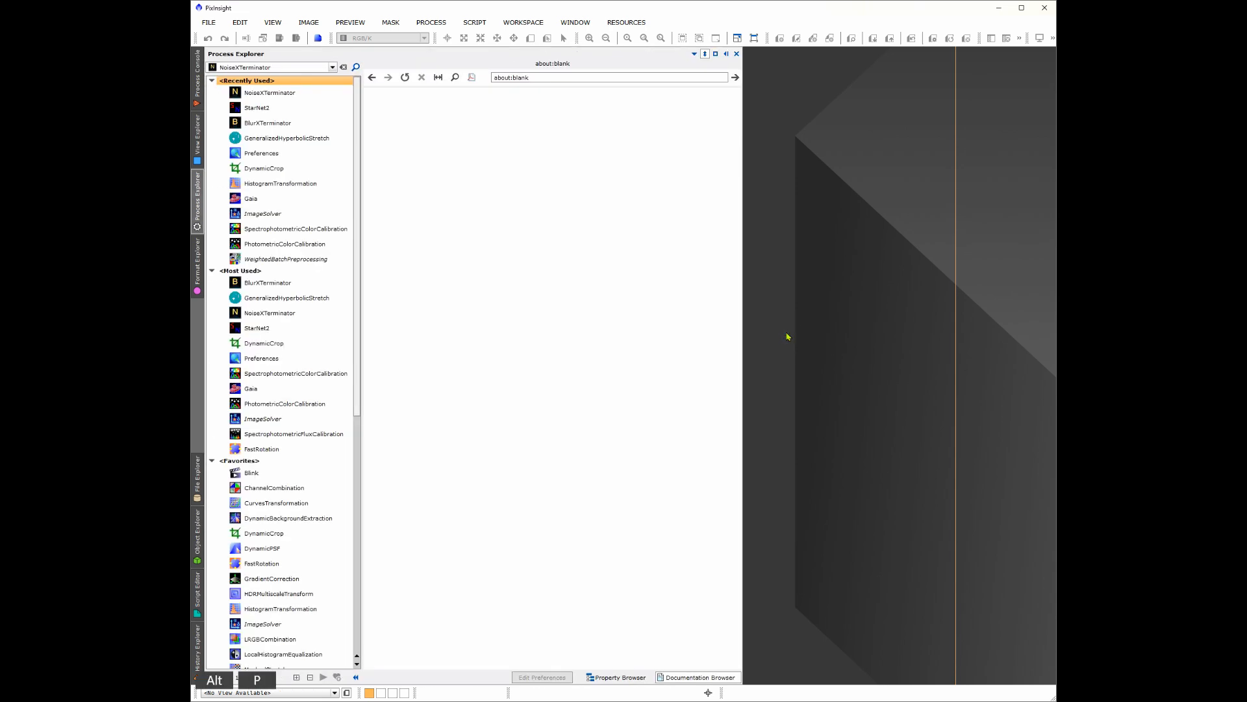
{"action": "key", "text": "Tab"}
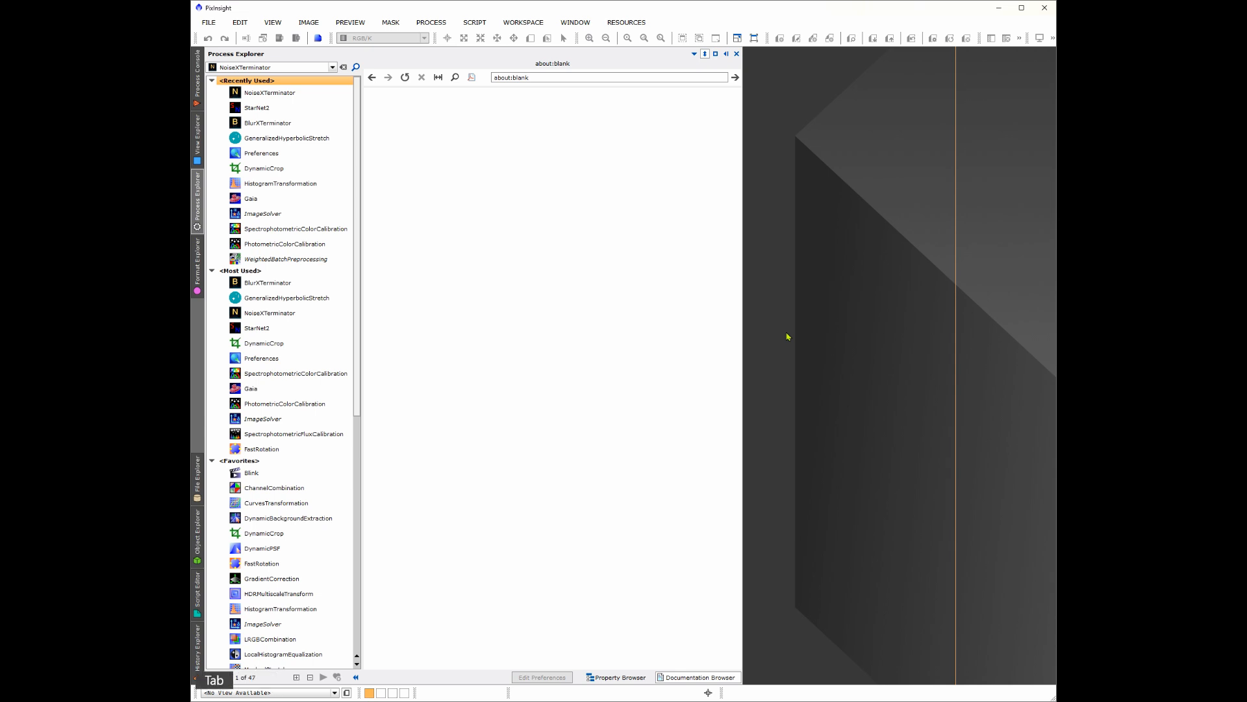
{"action": "key", "text": "Tab"}
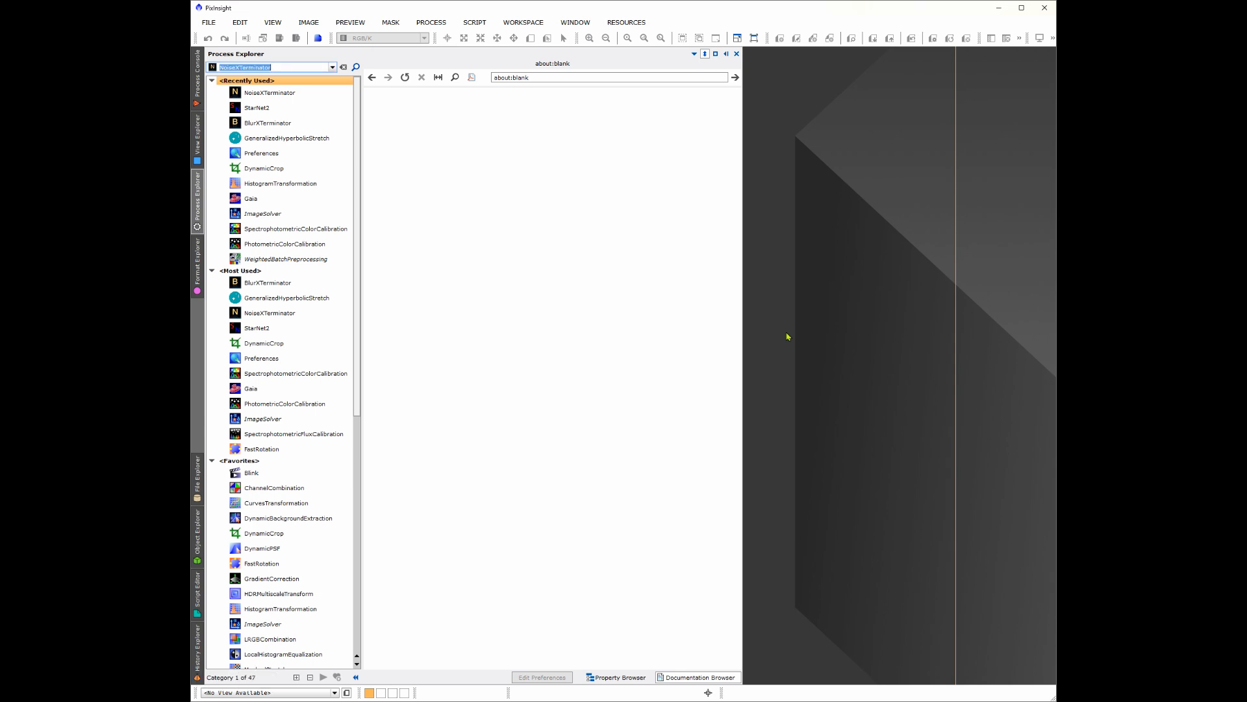
{"action": "type", "text": "St"}
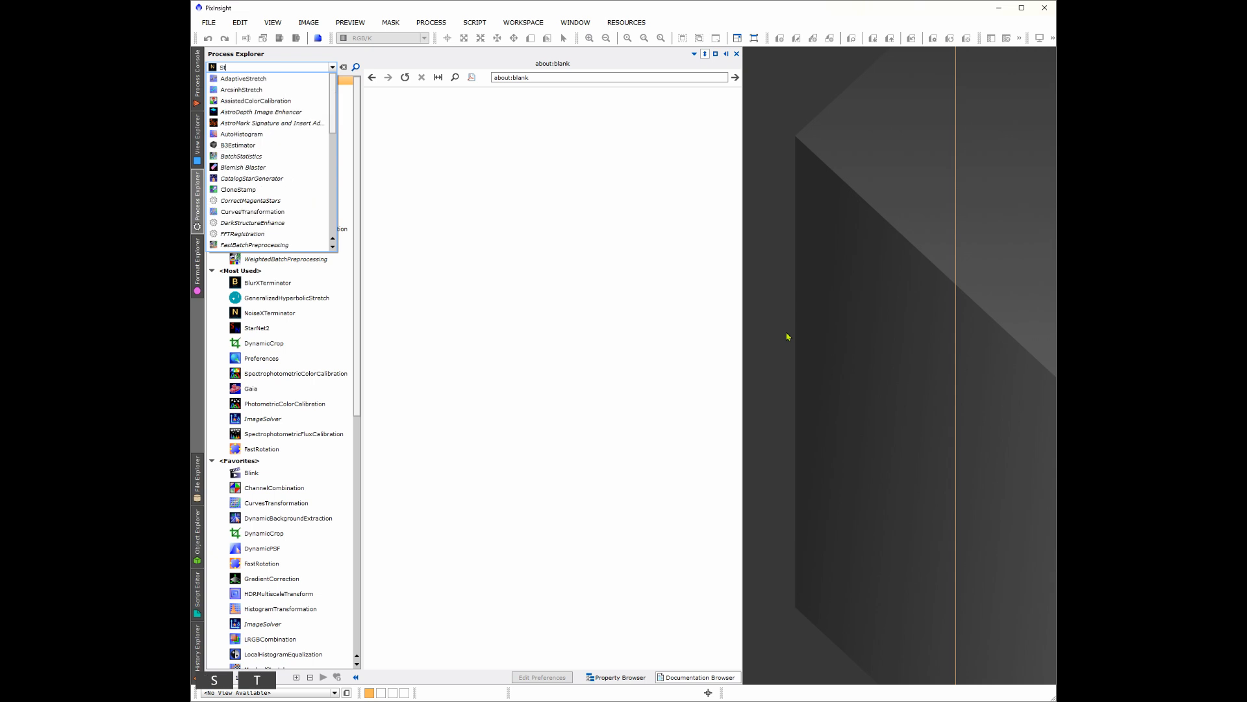
{"action": "type", "text": "arnet2"}
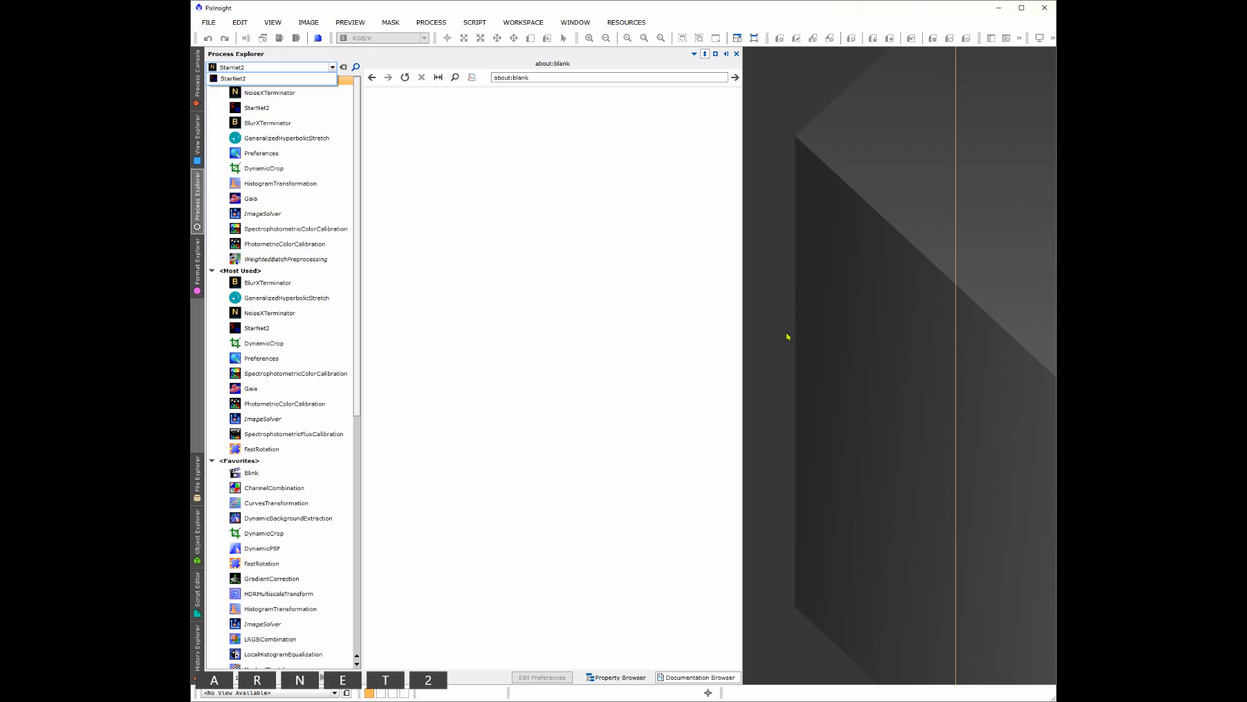
{"action": "key", "text": "Return"}
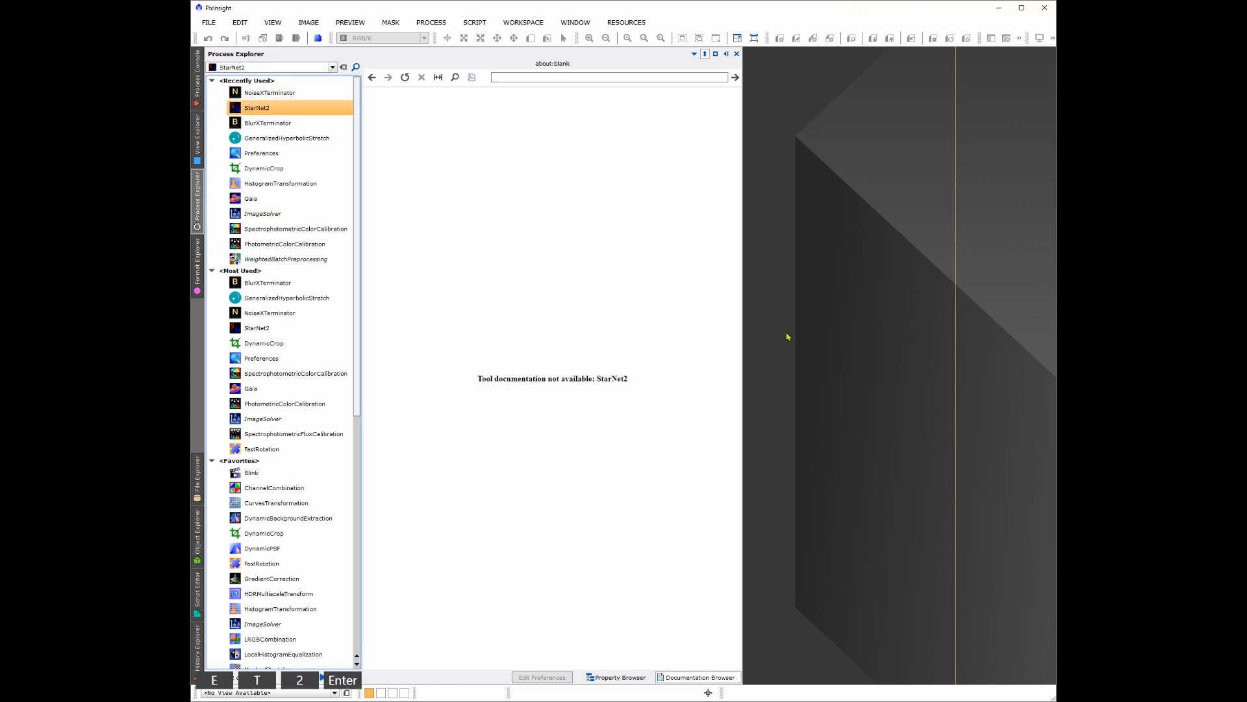
{"action": "key", "text": "Return"}
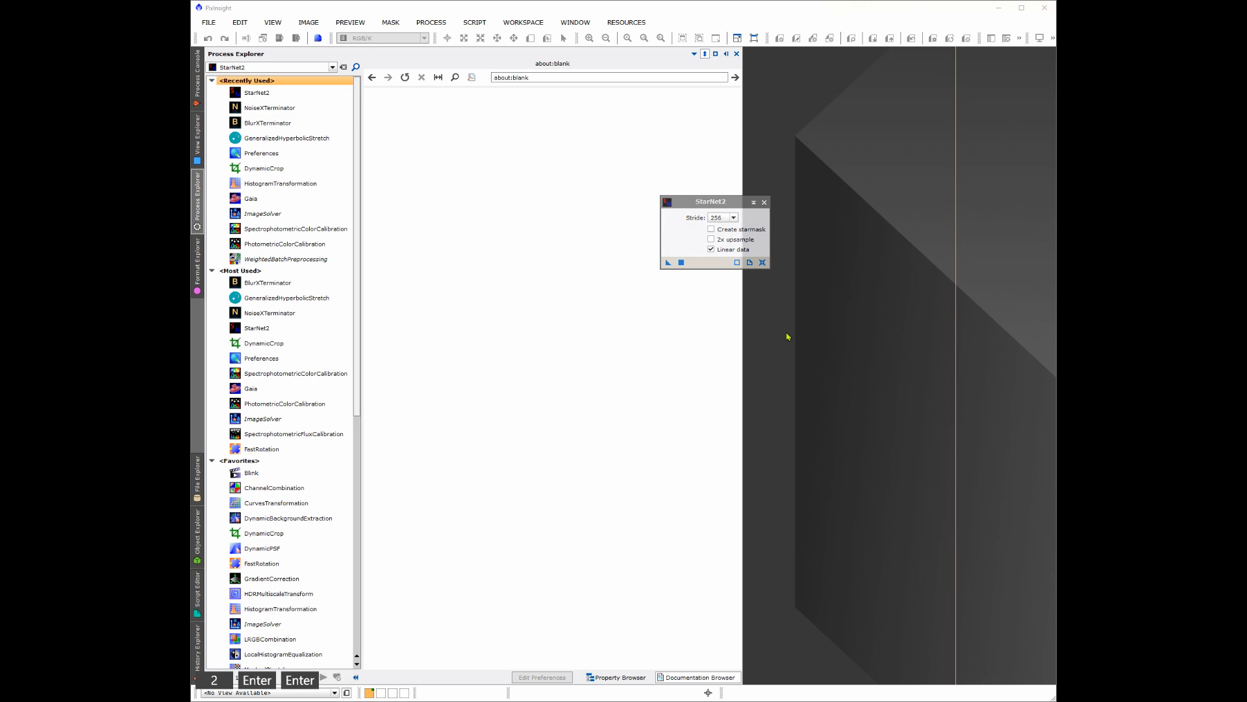
{"action": "left_click", "coordinate": [765, 202]}
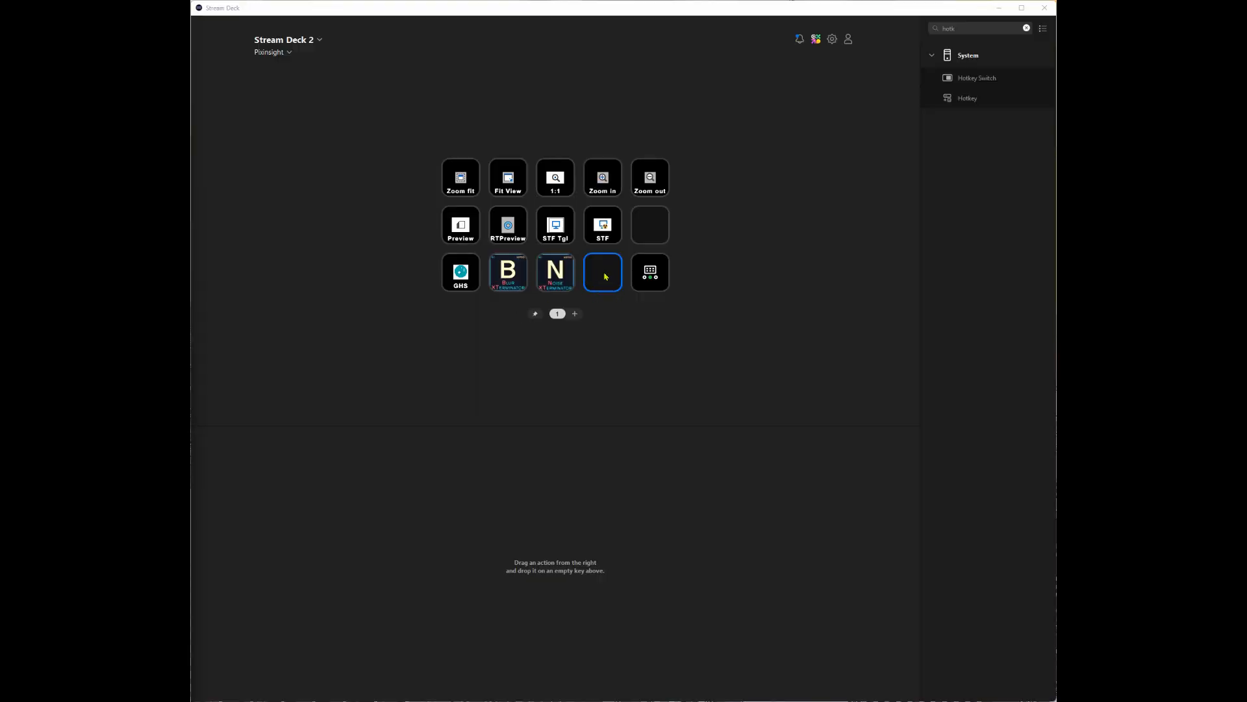
- Switch to Stream Deck, assign a Multi Action to the empty key beside the Noise XTerminator key, and title it Starnet 2
{"action": "left_click", "coordinate": [605, 277]}
{"action": "double_click", "coordinate": [969, 31]}
{"action": "type", "text": "mul"}
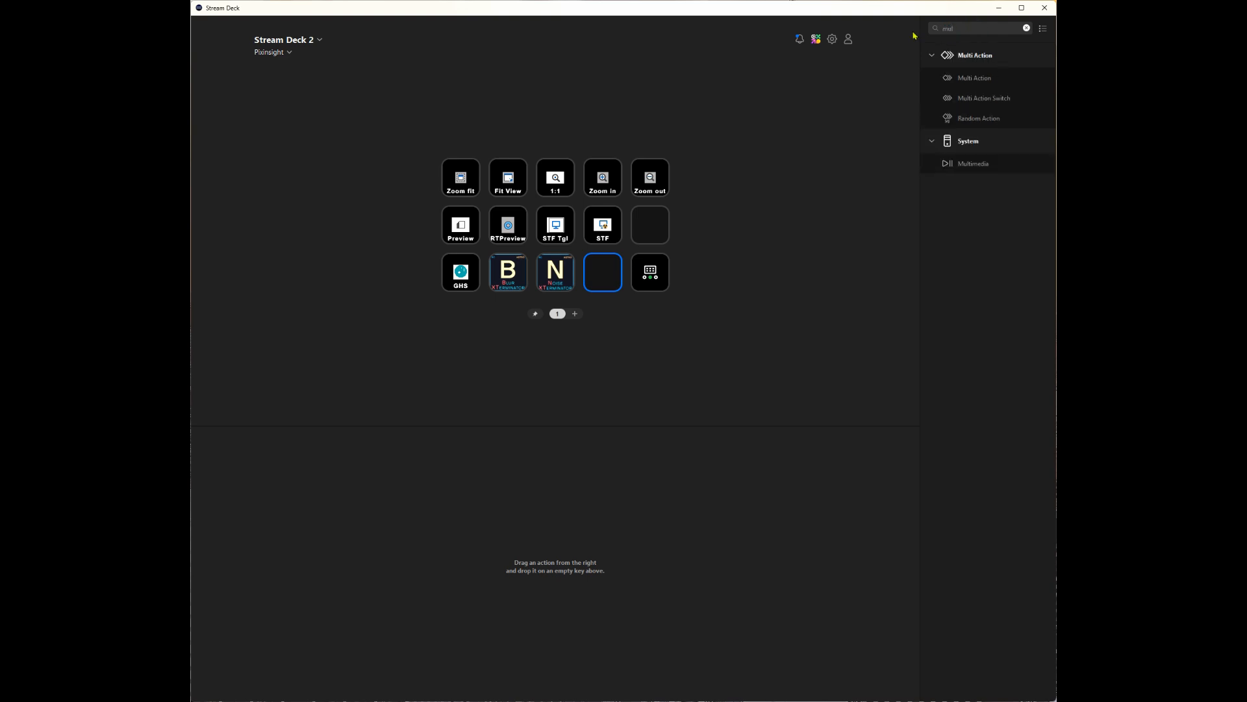
{"action": "left_click_drag", "start_coordinate": [978, 81], "coordinate": [604, 276]}
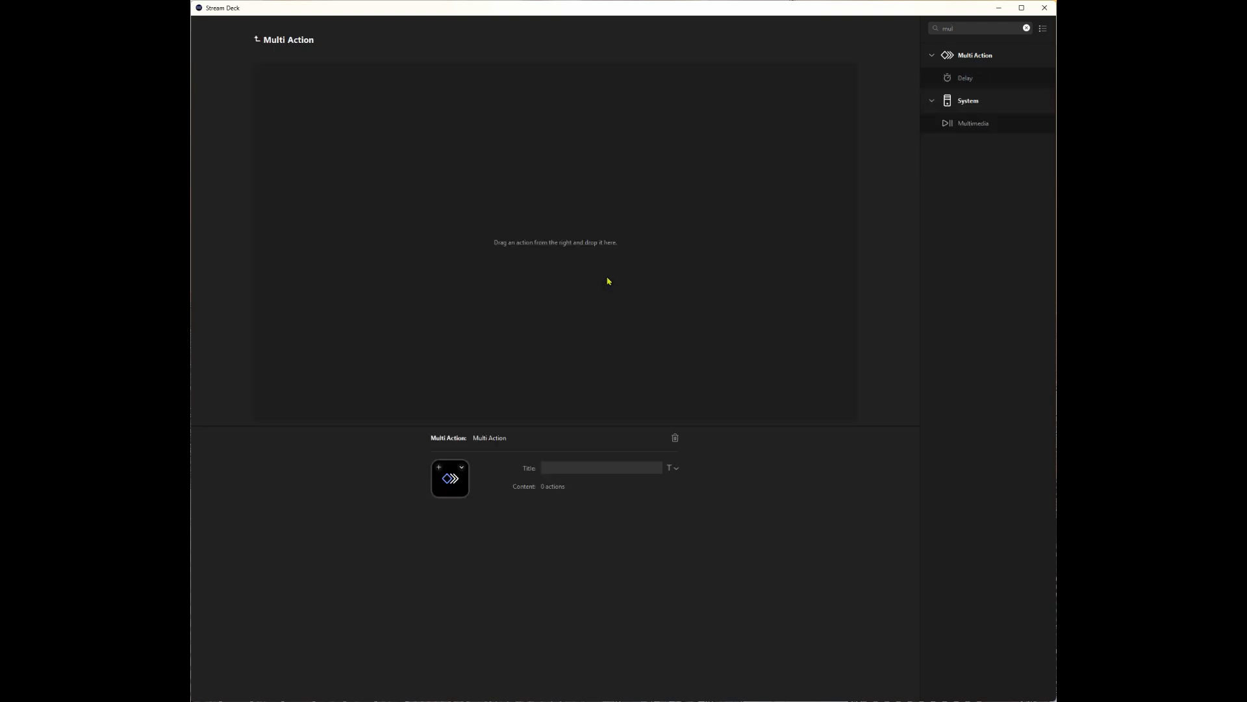
{"action": "left_click", "coordinate": [580, 467]}
{"action": "type", "text": "Sta"}
{"action": "type", "text": "rnet"}
{"action": "type", "text": " 2"}
- Add a Hotkey action to the Starnet 2 multi action and assign Ctrl+Alt+P to it
{"action": "left_click", "coordinate": [1026, 27]}
{"action": "left_click", "coordinate": [970, 24]}
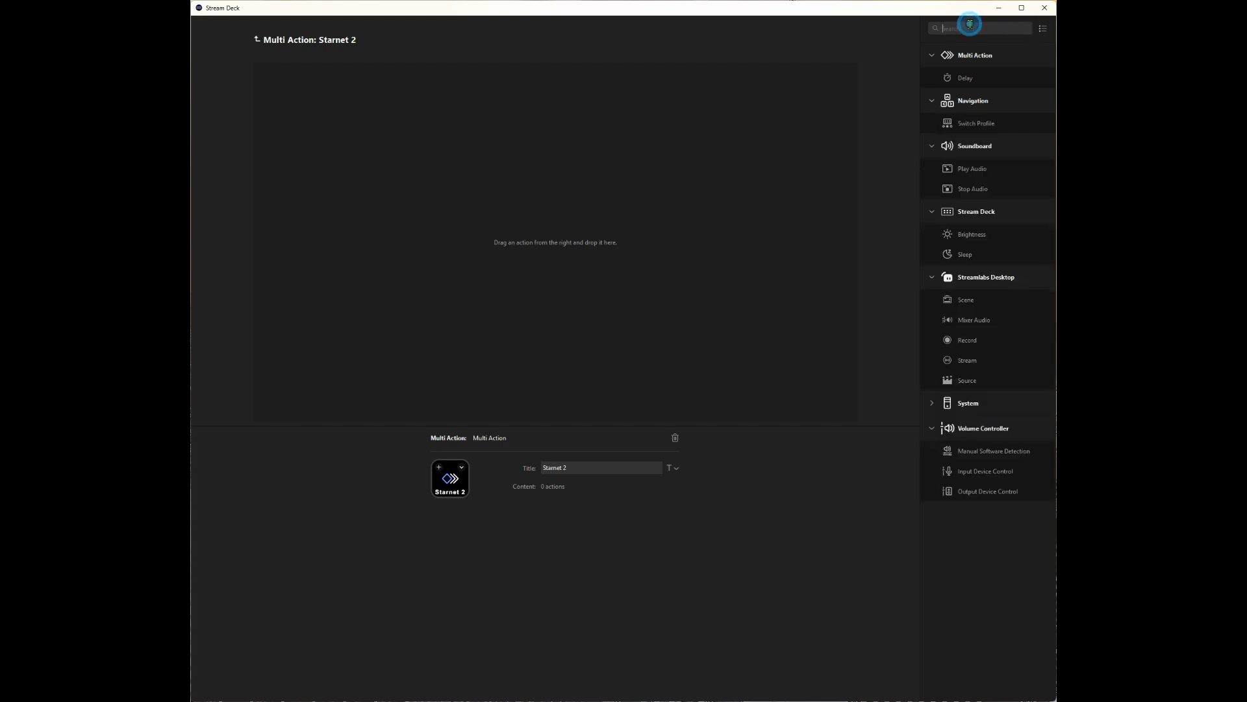
{"action": "type", "text": "hot"}
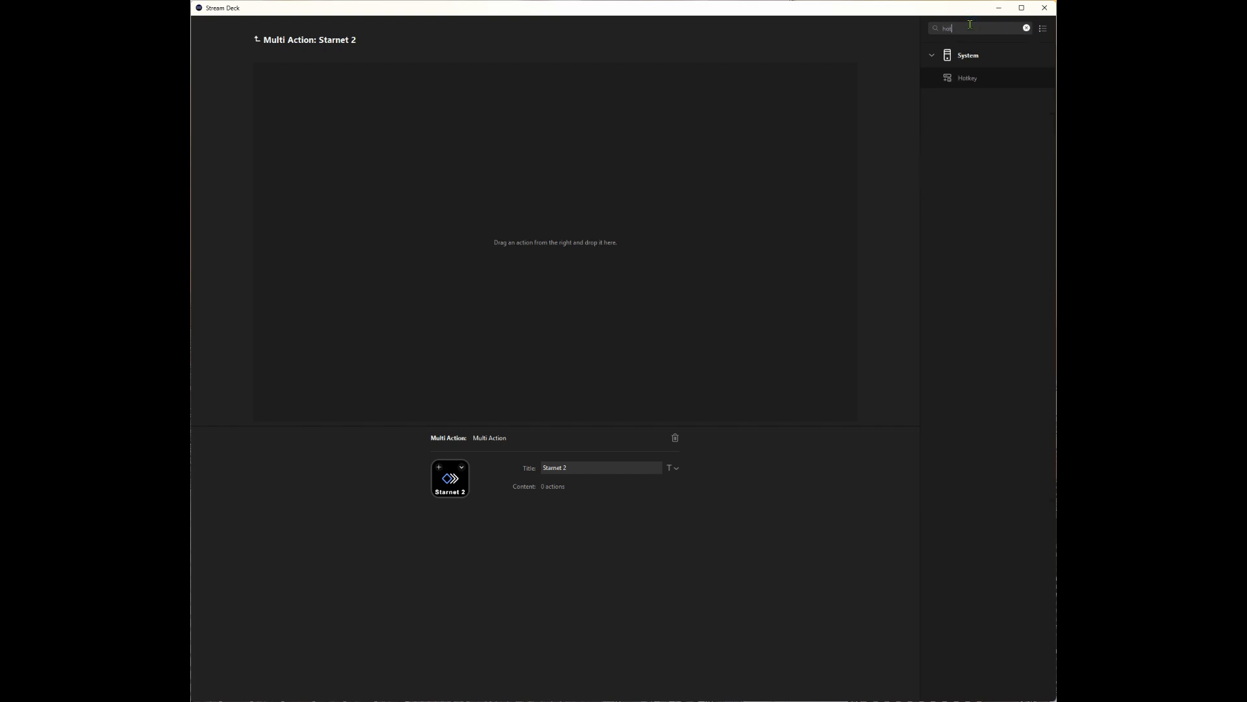
{"action": "left_click_drag", "start_coordinate": [994, 76], "coordinate": [533, 104]}
{"action": "left_click", "coordinate": [571, 487]}
{"action": "key", "text": "ctrl+alt"}
{"action": "key", "text": "ctrl+alt+p"}
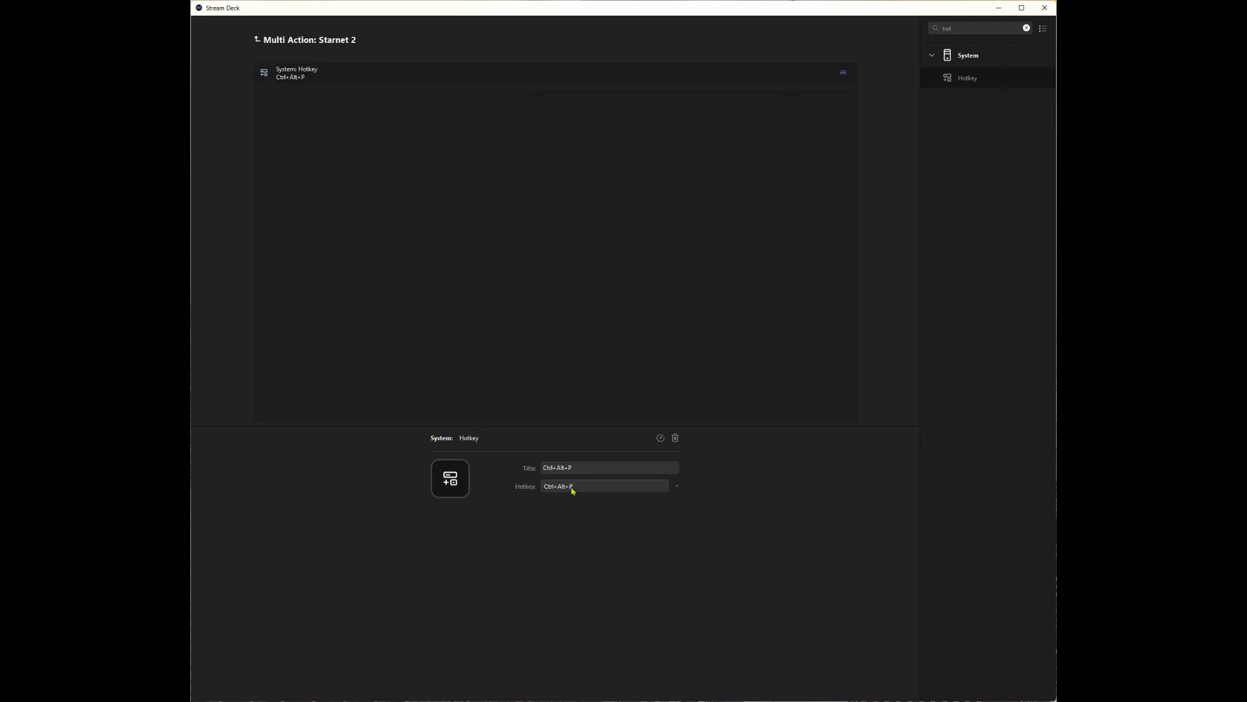
{"action": "left_click", "coordinate": [616, 173]}
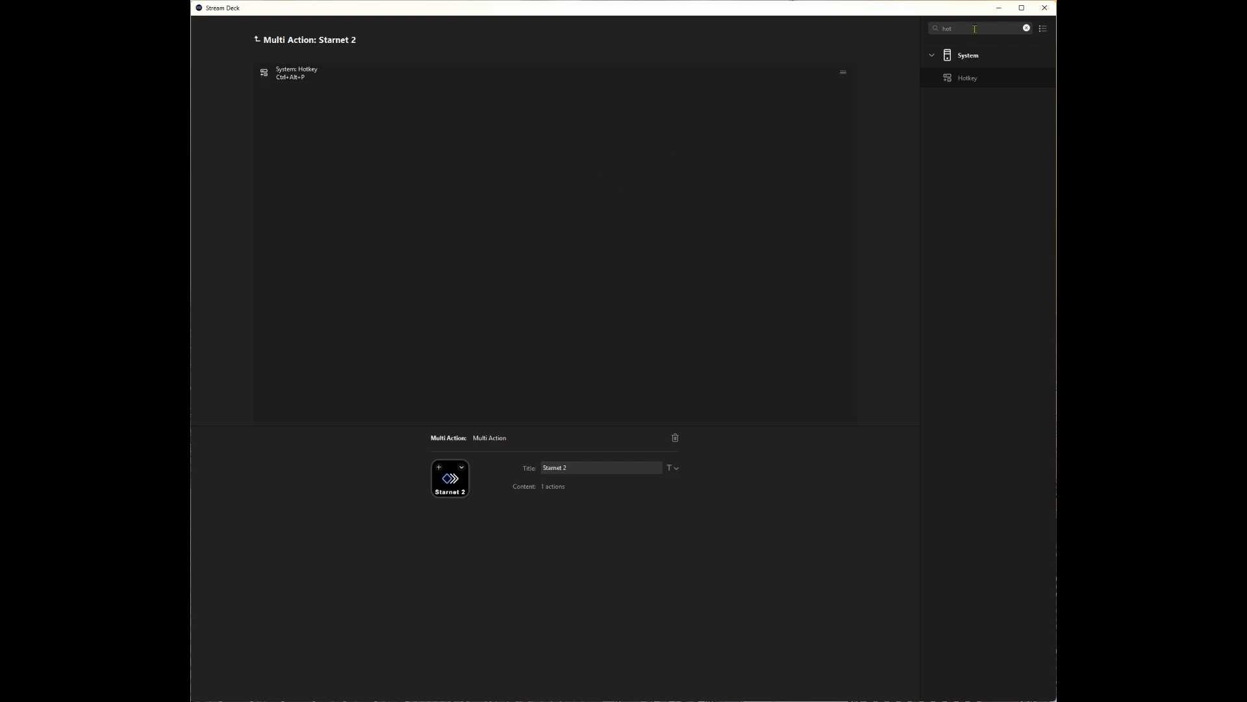
- Add a Delay action after the Ctrl+Alt+P hotkey and set it to 500 ms
{"action": "left_click", "coordinate": [1027, 28]}
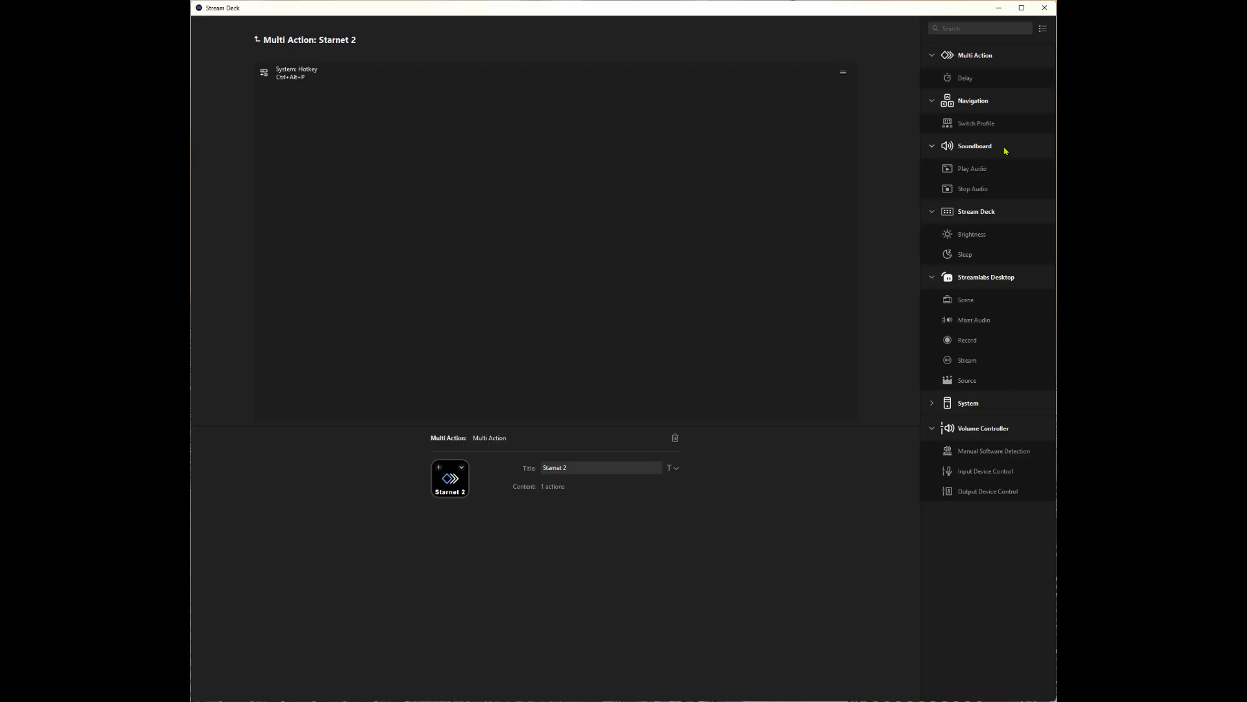
{"action": "left_click_drag", "start_coordinate": [988, 80], "coordinate": [575, 108]}
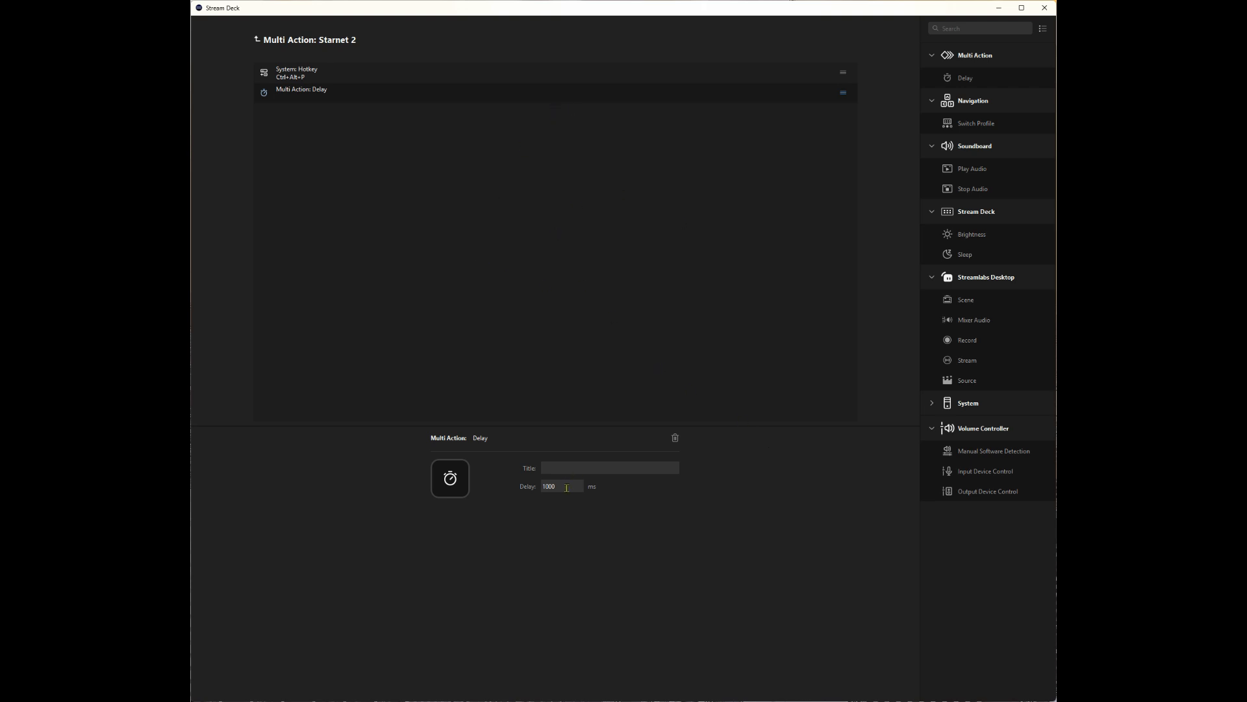
{"action": "left_click_drag", "start_coordinate": [566, 487], "coordinate": [537, 492]}
{"action": "type", "text": "500"}
{"action": "left_click", "coordinate": [488, 198]}
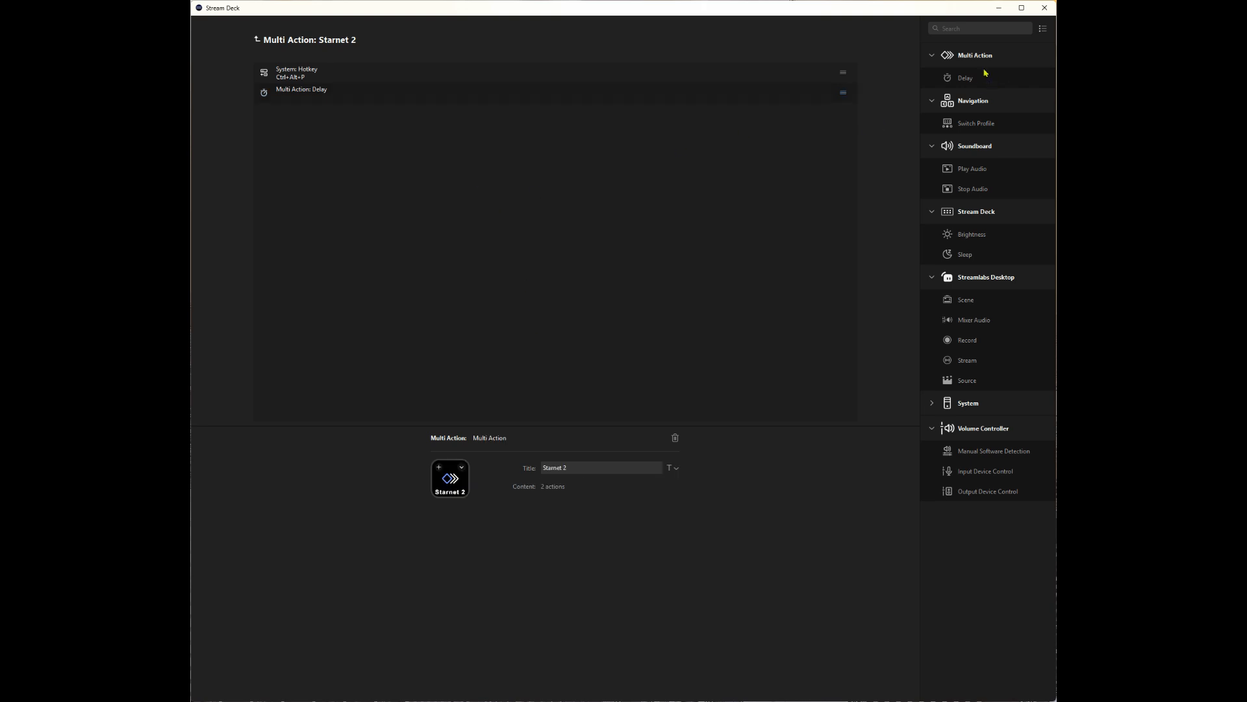
- Add two Hotkey actions after the delay, each assigned to Tab
{"action": "left_click", "coordinate": [972, 28]}
{"action": "type", "text": "hot"}
{"action": "left_click_drag", "start_coordinate": [976, 85], "coordinate": [593, 138]}
{"action": "left_click", "coordinate": [568, 489]}
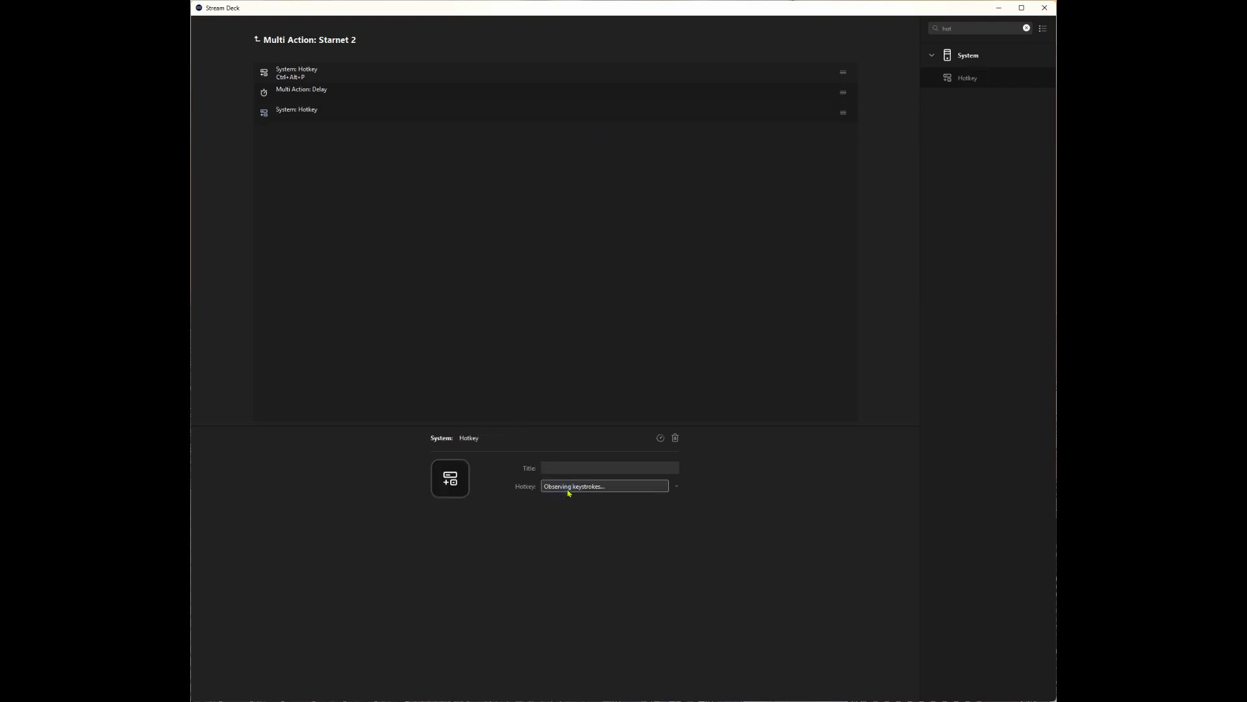
{"action": "key", "text": "Tab"}
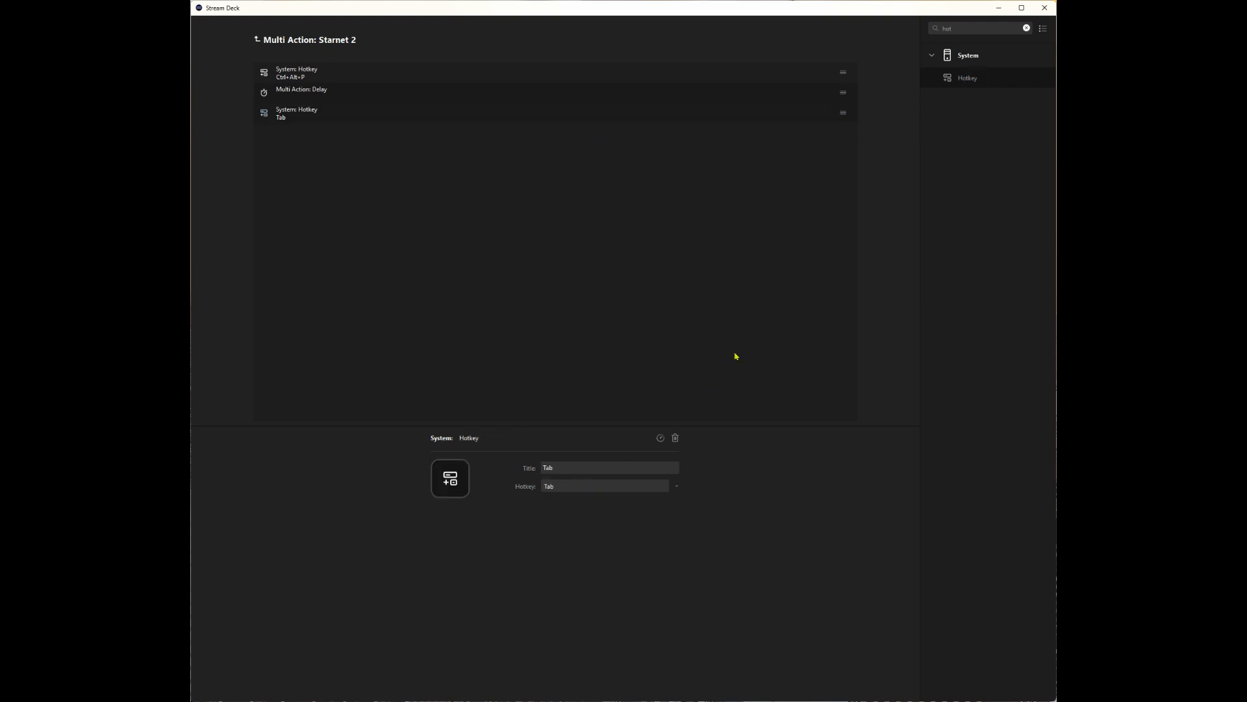
{"action": "left_click_drag", "start_coordinate": [979, 77], "coordinate": [520, 195]}
{"action": "left_click", "coordinate": [563, 491]}
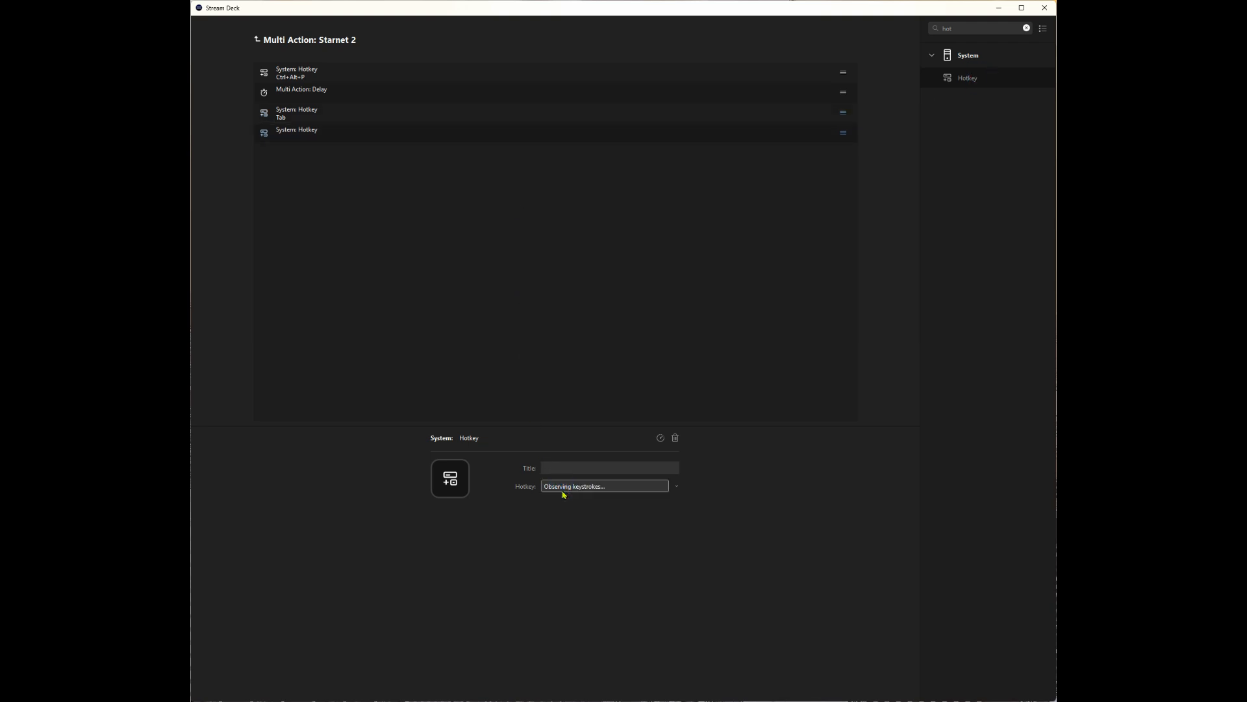
{"action": "key", "text": "Tab"}
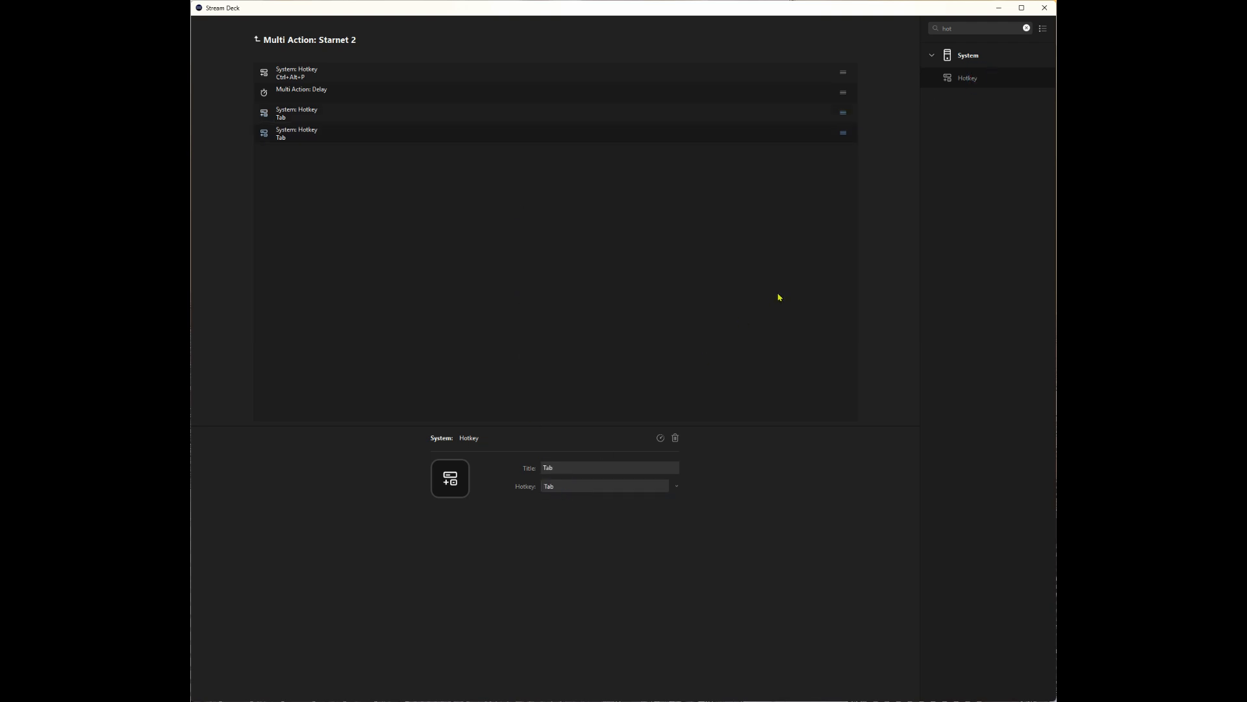
- Add a Text action after the Tab hotkeys with the text Starnet2, and enable Press Enter after message
{"action": "double_click", "coordinate": [974, 29]}
{"action": "type", "text": "tex"}
{"action": "left_click_drag", "start_coordinate": [955, 77], "coordinate": [543, 208]}
{"action": "left_click", "coordinate": [582, 499]}
{"action": "type", "text": "Starnet2"}
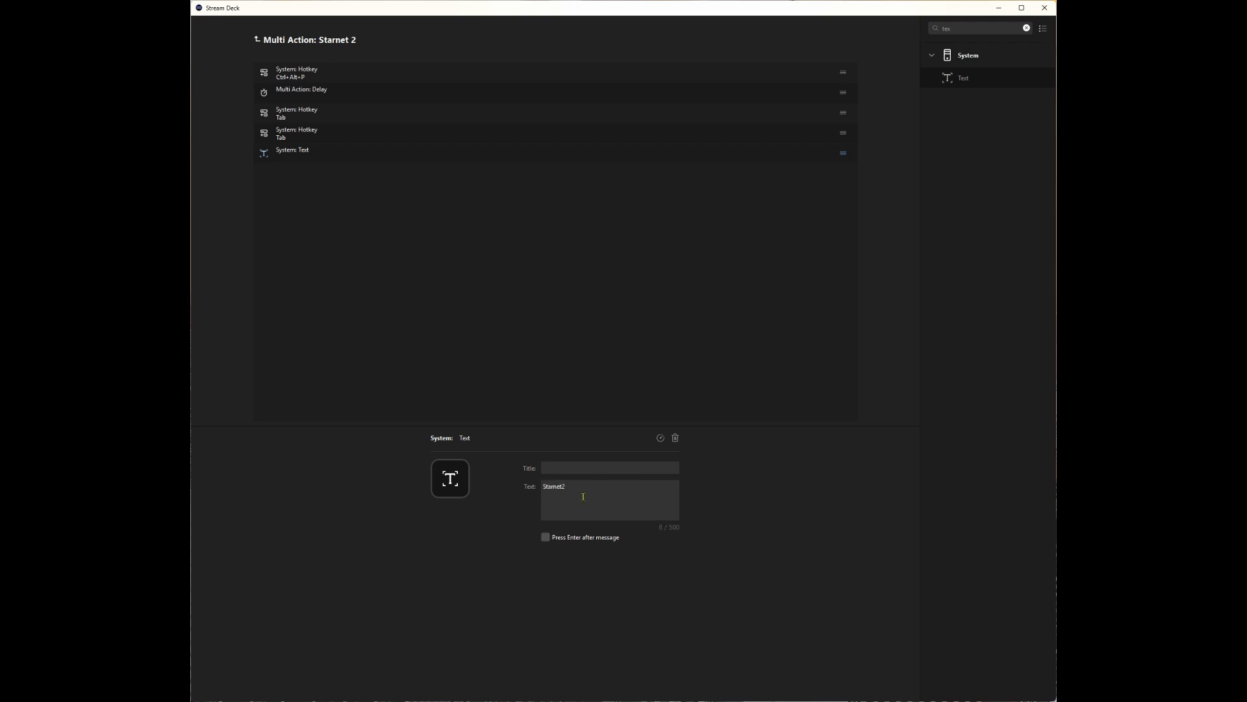
{"action": "left_click", "coordinate": [548, 540]}
- Add a final Hotkey action after the text entry and assign Enter to it
{"action": "key", "text": "BackSpace"}
{"action": "key", "text": "BackSpace"}
{"action": "key", "text": "BackSpace"}
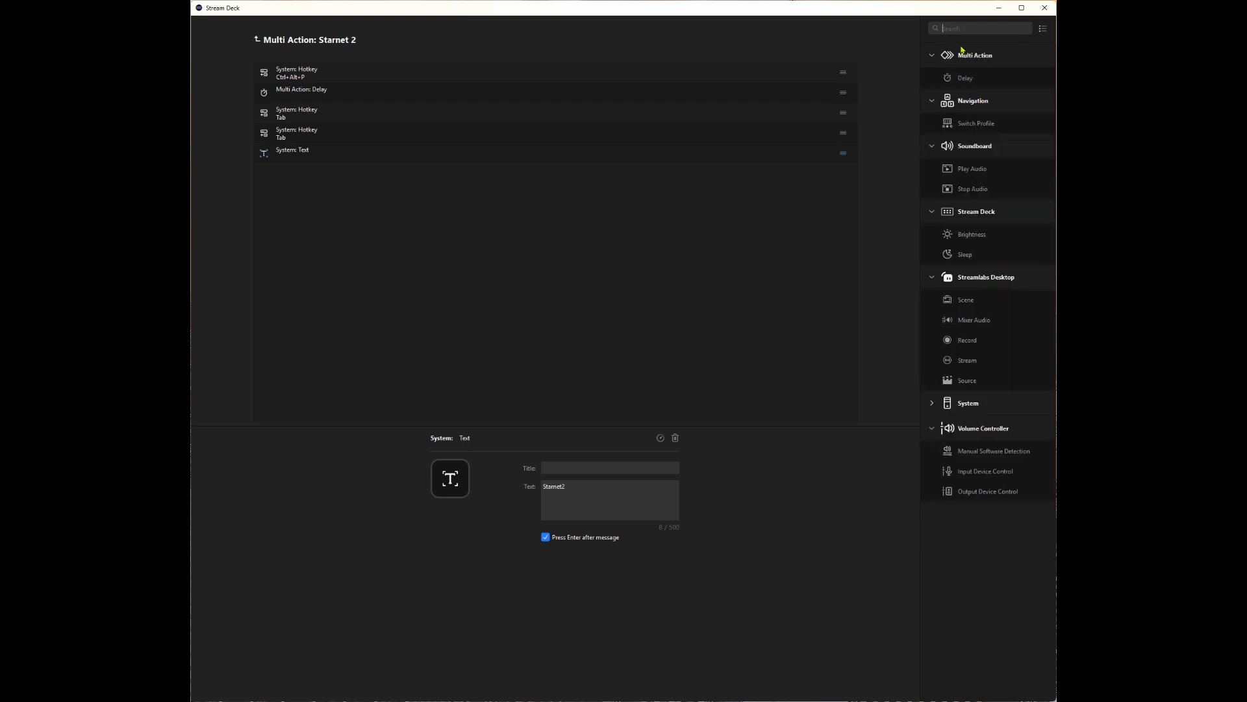
{"action": "type", "text": "hot"}
{"action": "left_click_drag", "start_coordinate": [964, 84], "coordinate": [548, 386]}
{"action": "left_click", "coordinate": [569, 487]}
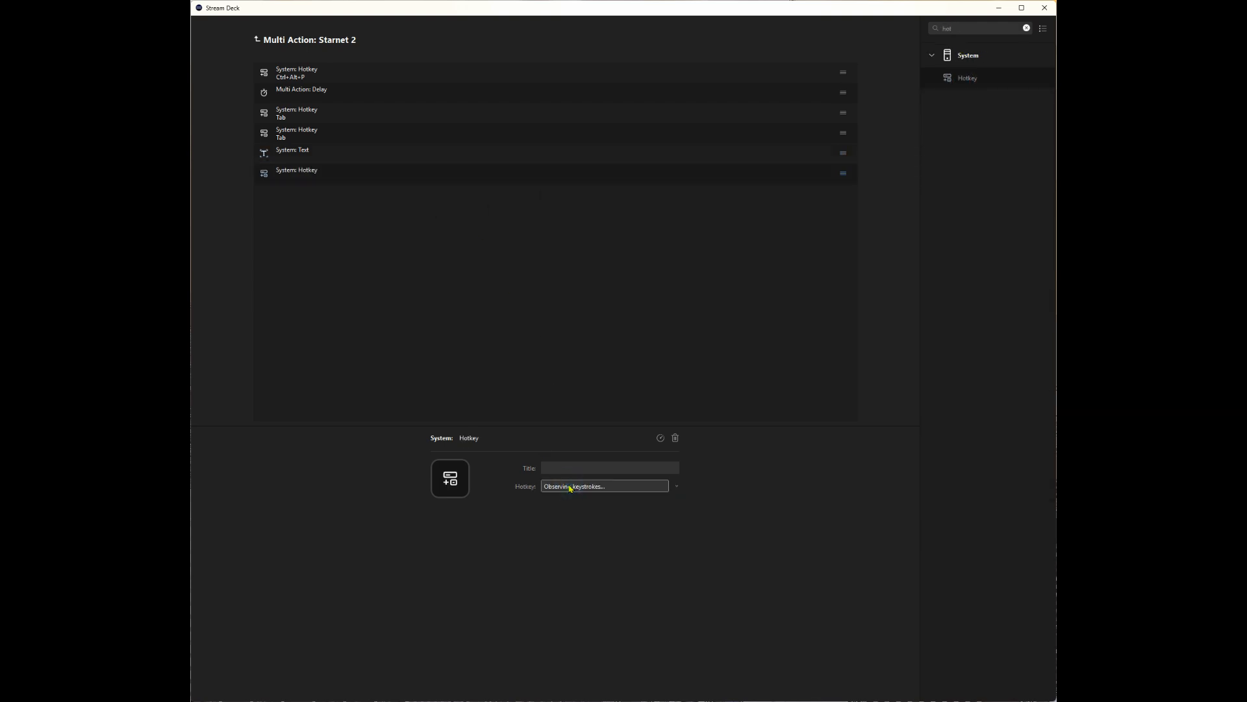
{"action": "key", "text": "Return"}
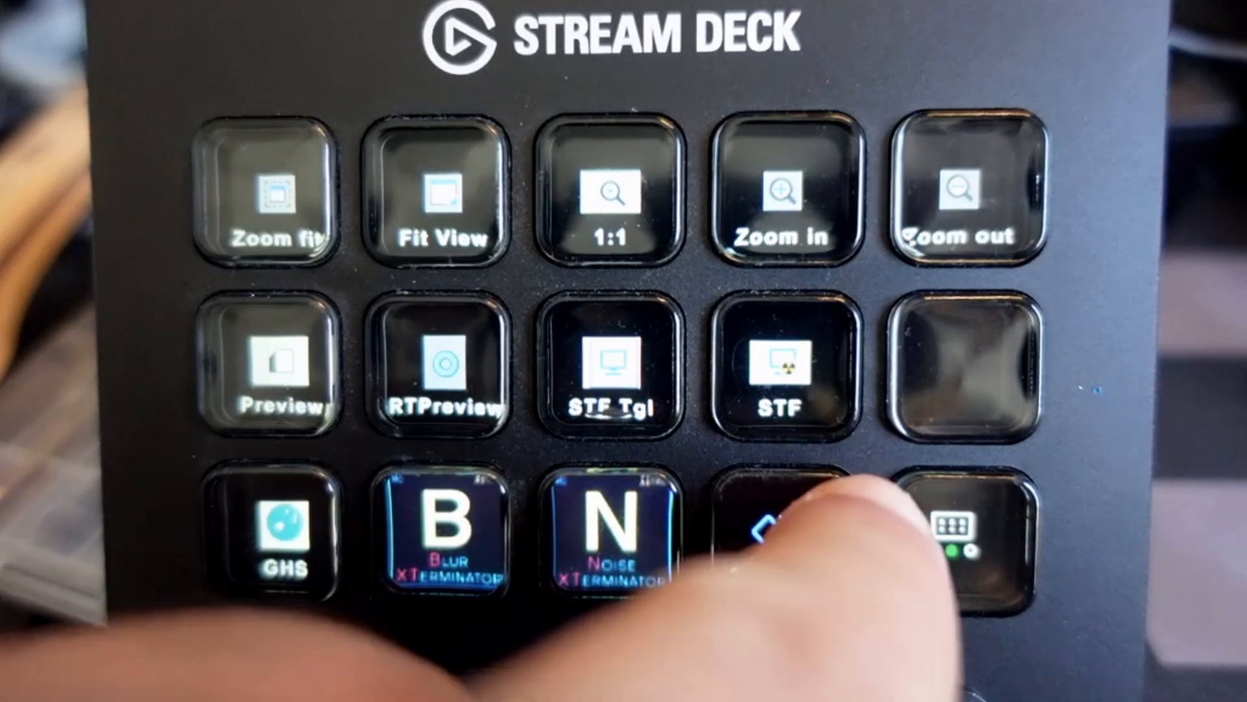
- Test the Starnet 2 key sequence in PixInsight by opening the StarNet2 process from the Process Explorer
{"action": "key", "text": "ctrl+alt+p"}
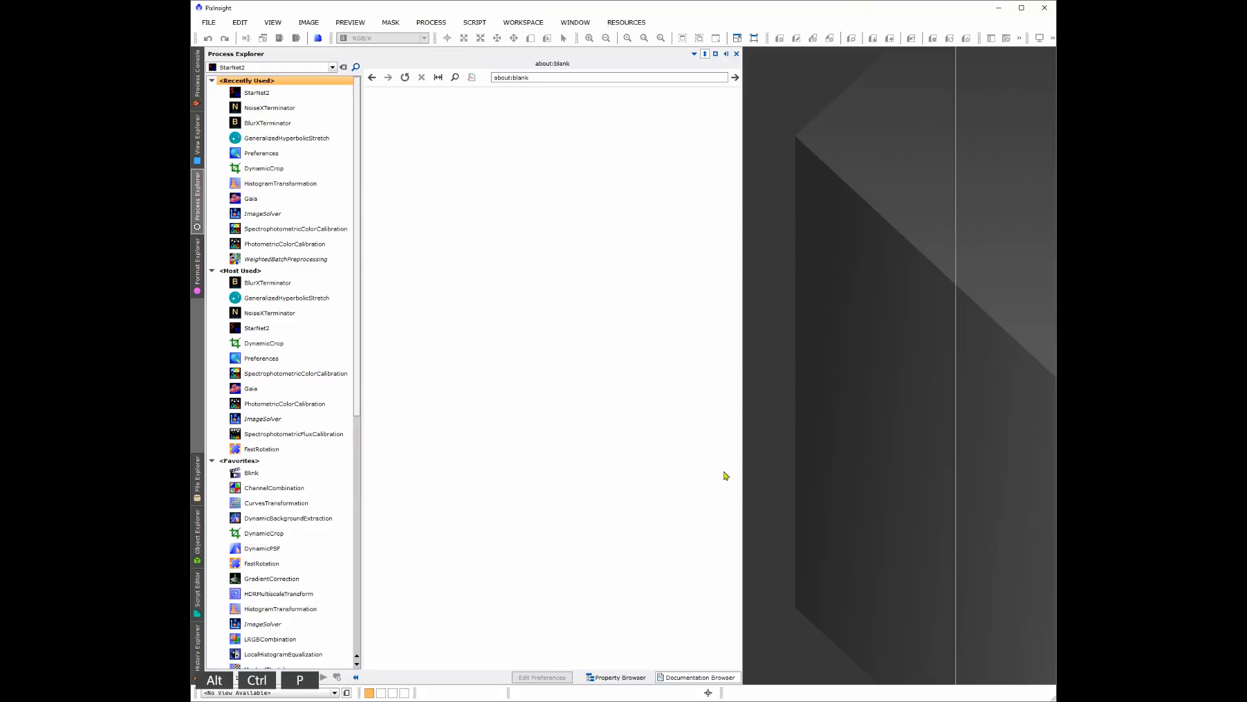
{"action": "key", "text": "Tab"}
{"action": "key", "text": "Tab"}
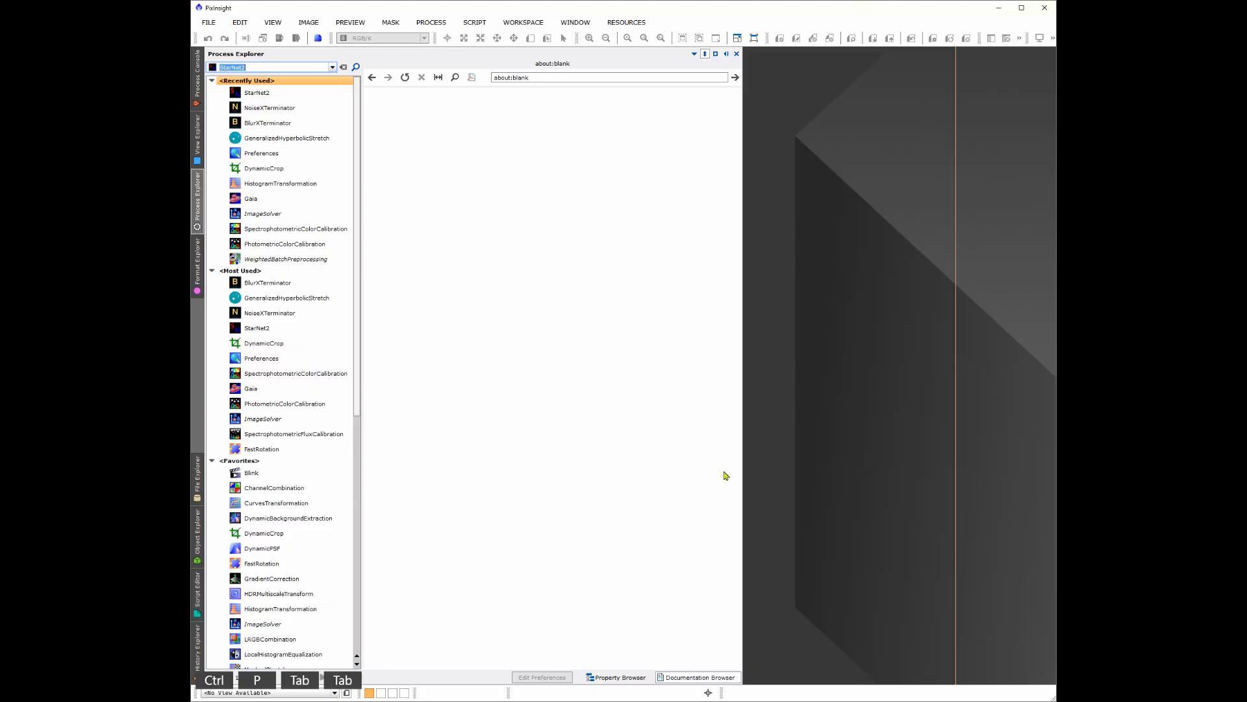
{"action": "key", "text": "Return"}
{"action": "key", "text": "Return"}
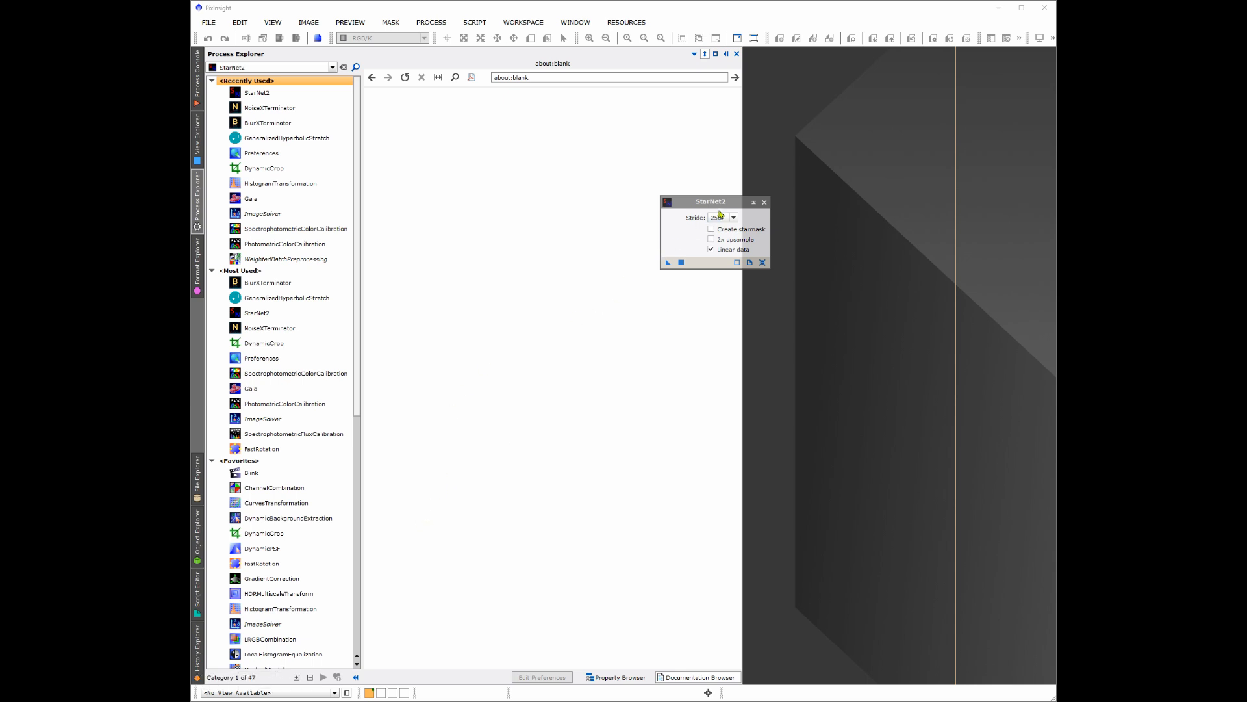
- Switch to Stream Deck and set the Starnet 2 key's icon from the StarNet image file in the Screenshots folder
{"action": "key", "text": "alt+Tab"}
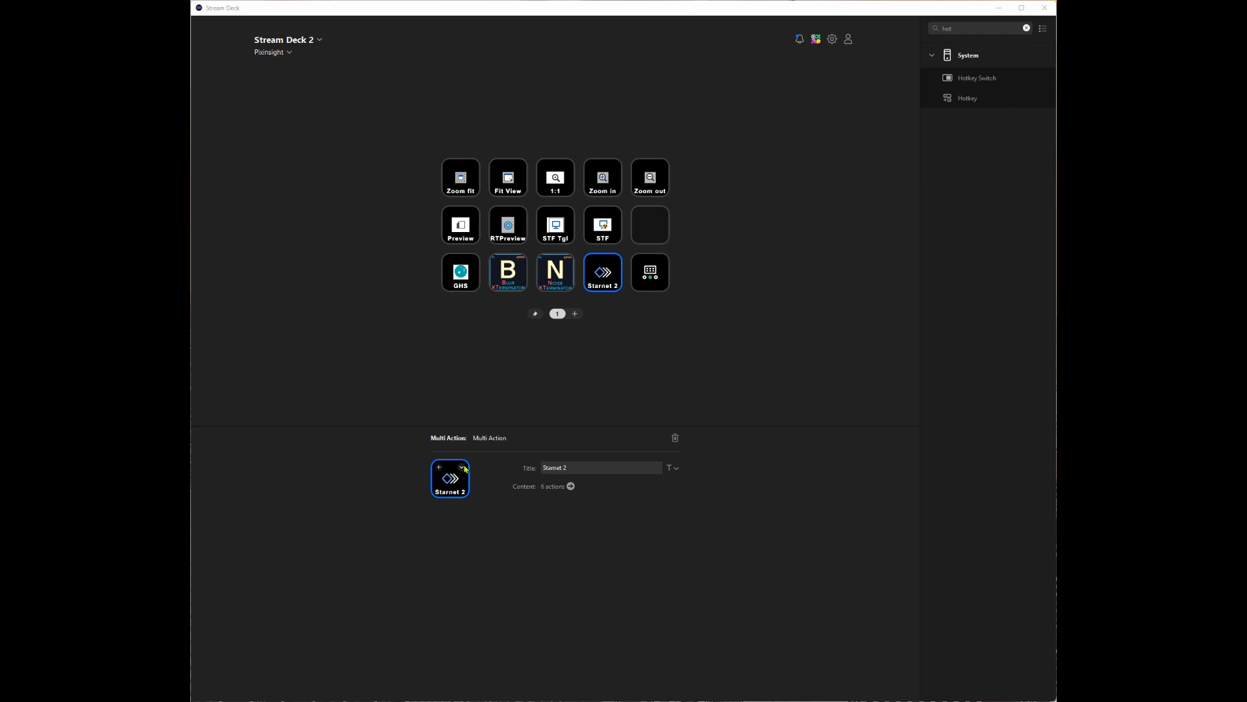
{"action": "left_click", "coordinate": [462, 468]}
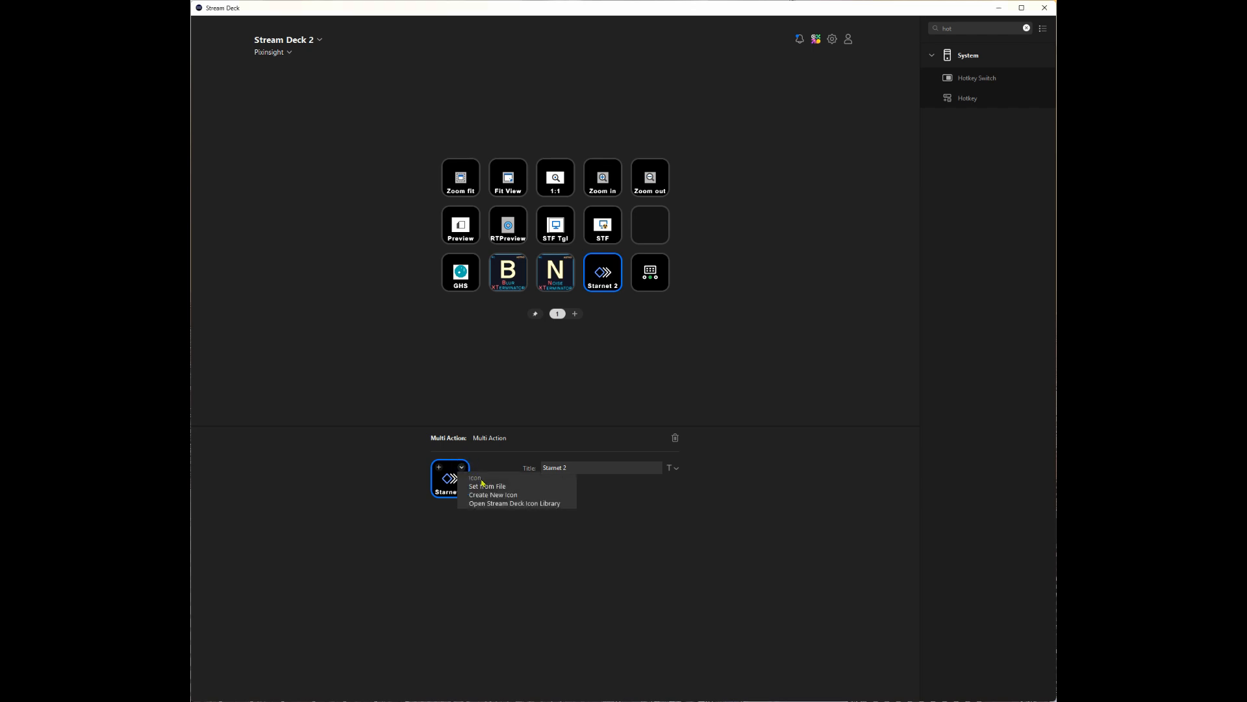
{"action": "left_click", "coordinate": [486, 486]}
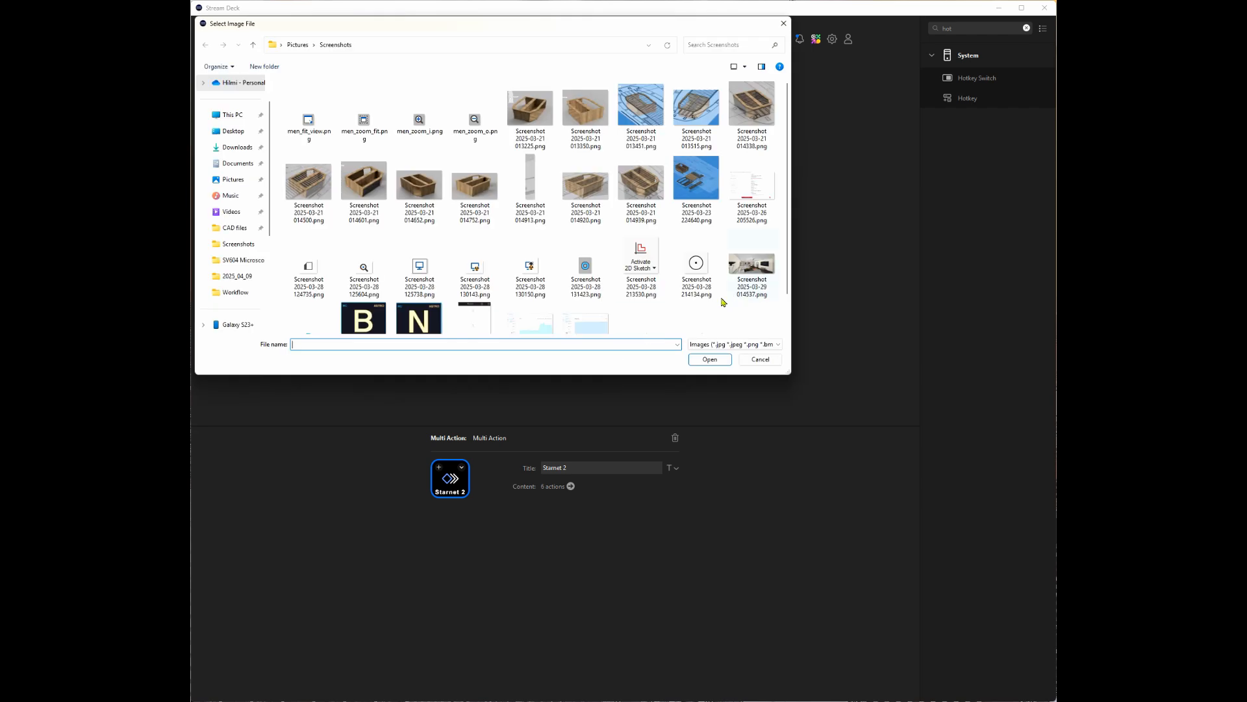
{"action": "scroll", "coordinate": [692, 305], "scroll_direction": "down", "scroll_amount": 1}
{"action": "left_click", "coordinate": [685, 302]}
{"action": "double_click", "coordinate": [686, 303]}
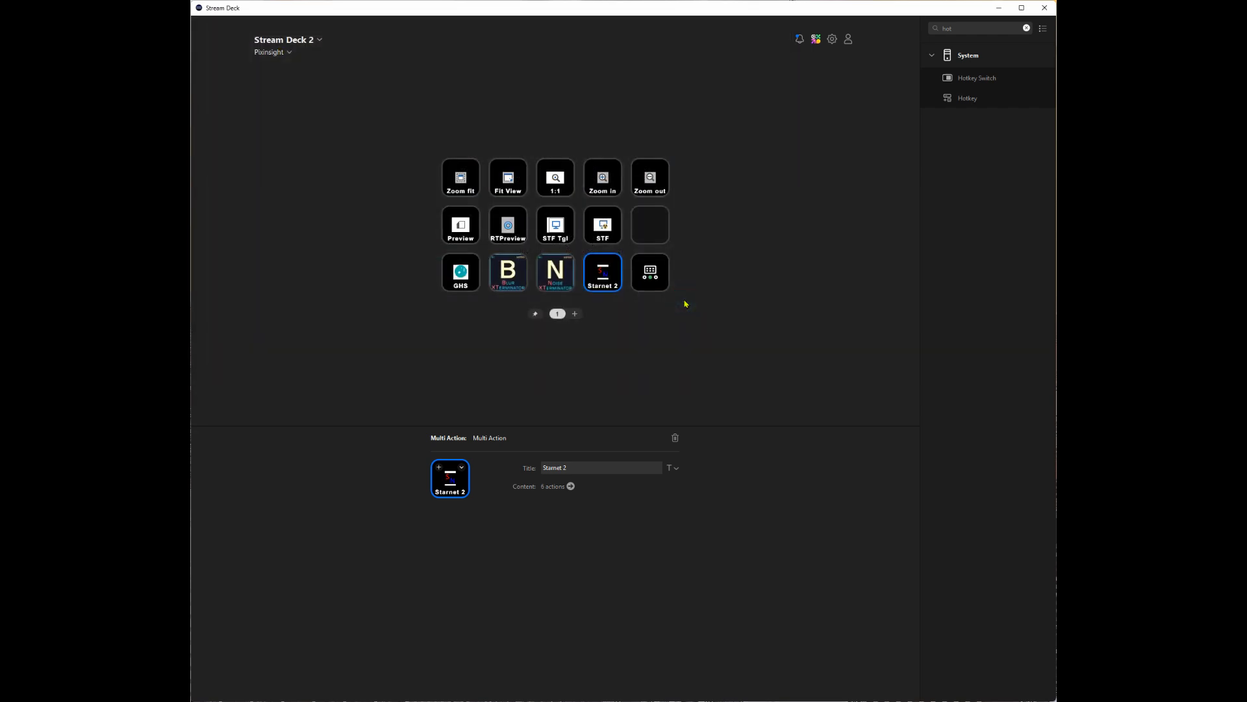